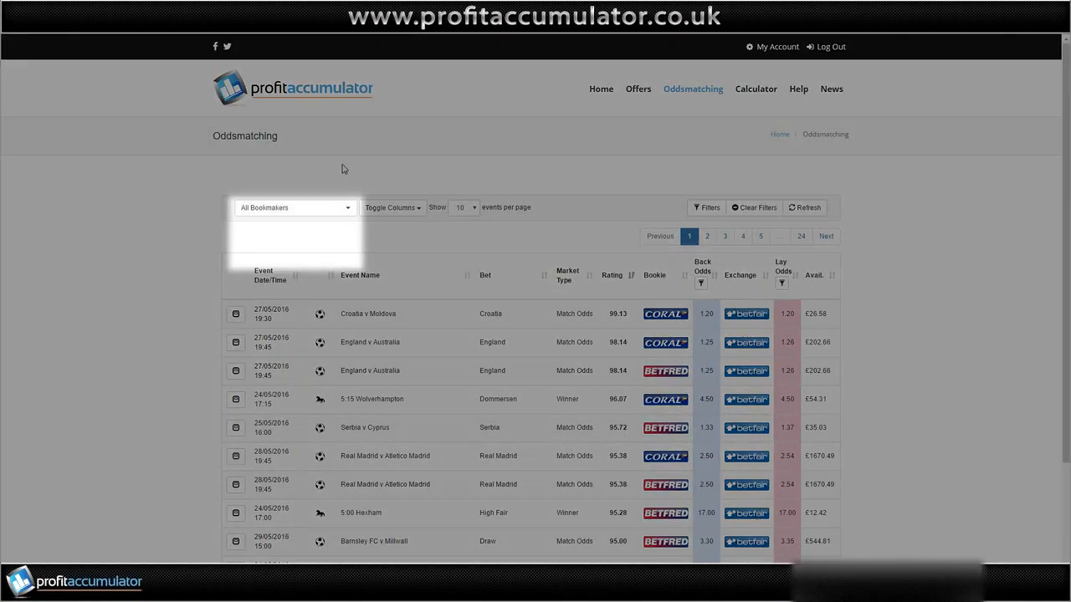
Step: Filter the oddsmatching list to Coral bets with minimum odds of 1.5
{"action": "left_click", "coordinate": [305, 209]}
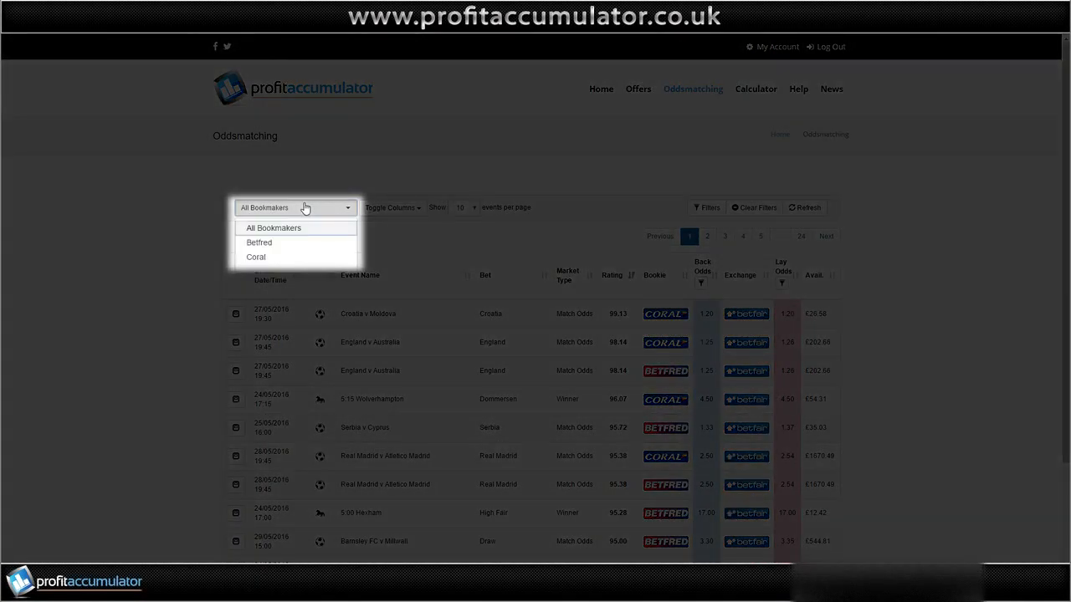
{"action": "left_click", "coordinate": [251, 259]}
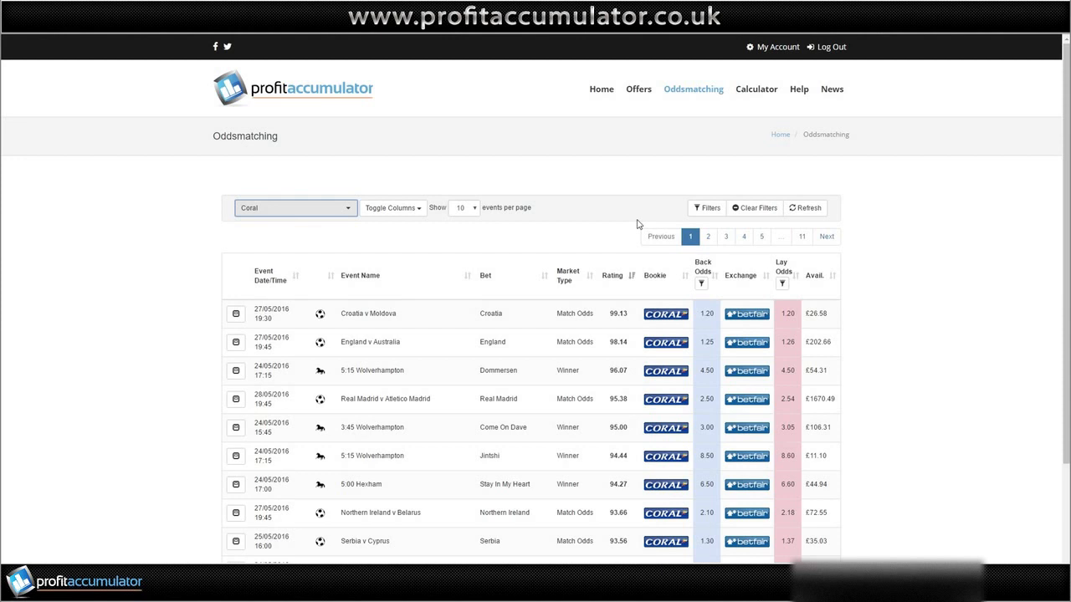
{"action": "scroll", "coordinate": [637, 224], "scroll_direction": "down", "scroll_amount": 1}
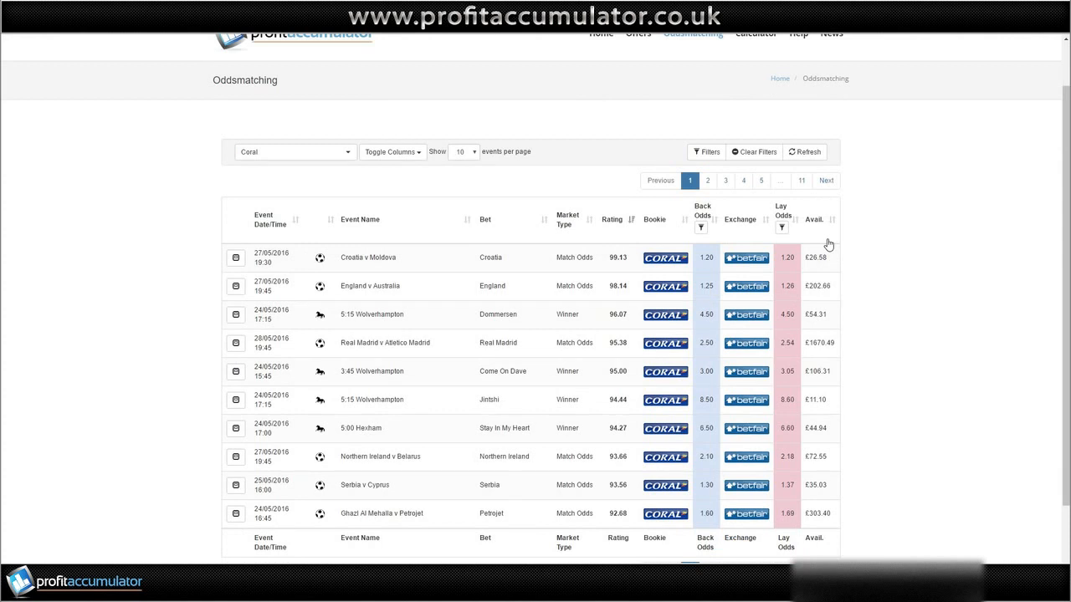
{"action": "left_click", "coordinate": [709, 153]}
{"action": "left_click", "coordinate": [633, 231]}
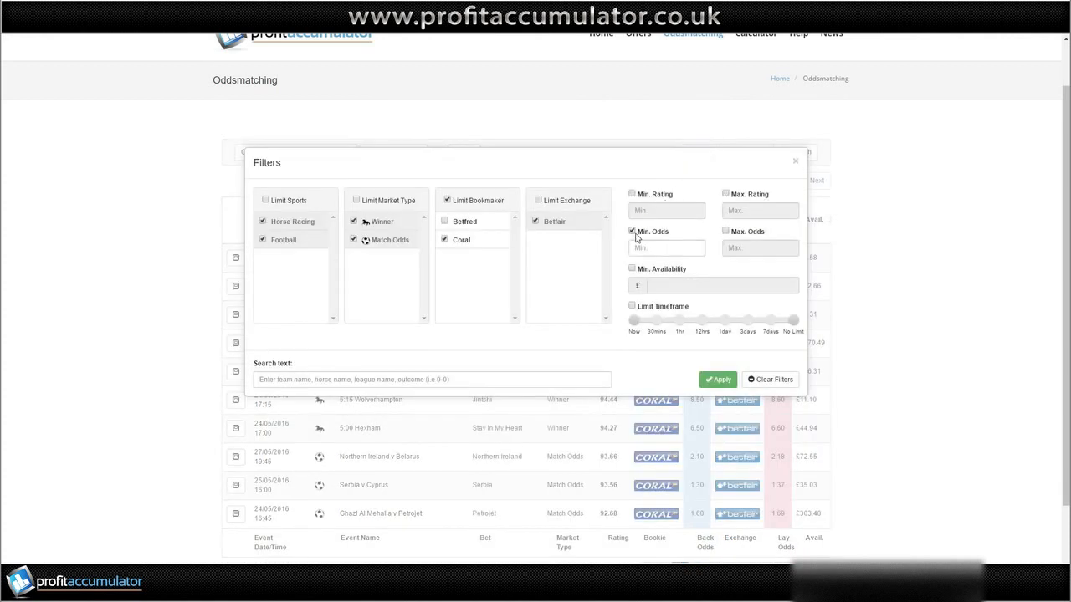
{"action": "left_click", "coordinate": [651, 244]}
{"action": "type", "text": "1.5"}
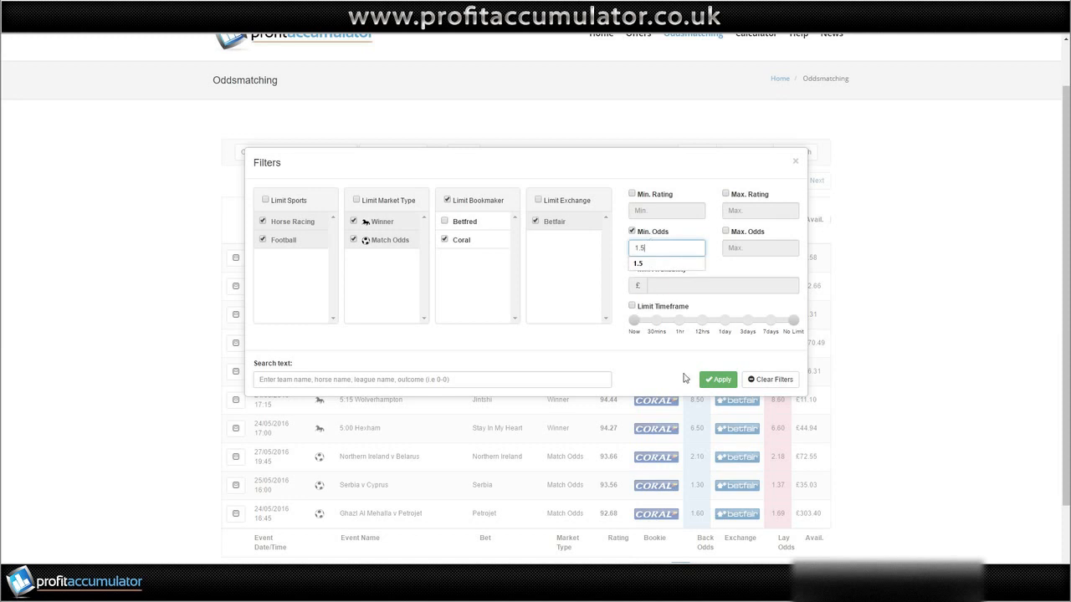
{"action": "left_click", "coordinate": [718, 379]}
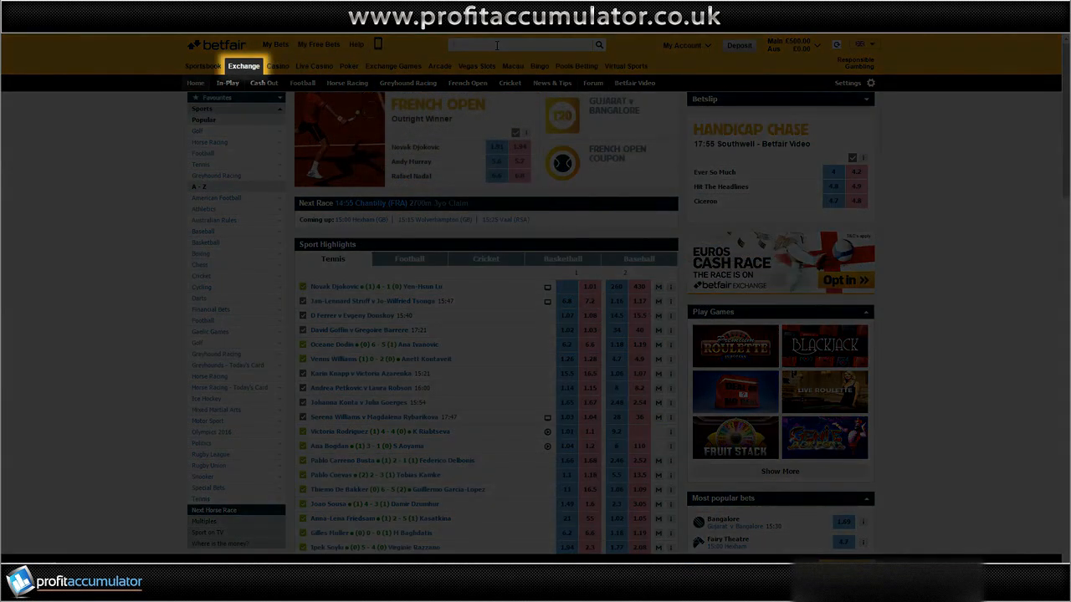
Step: Search Betfair Exchange and Coral for "real madrid v atletico madrid" and open the match on Coral
{"action": "left_click", "coordinate": [497, 46]}
{"action": "type", "text": "real madrid v atlet"}
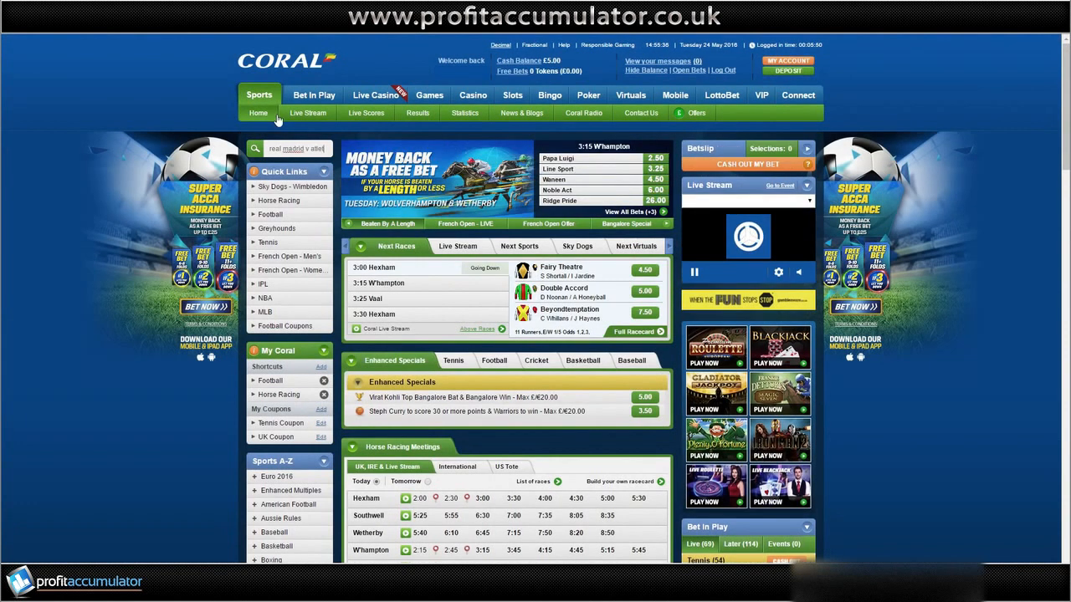
{"action": "key", "text": "Return"}
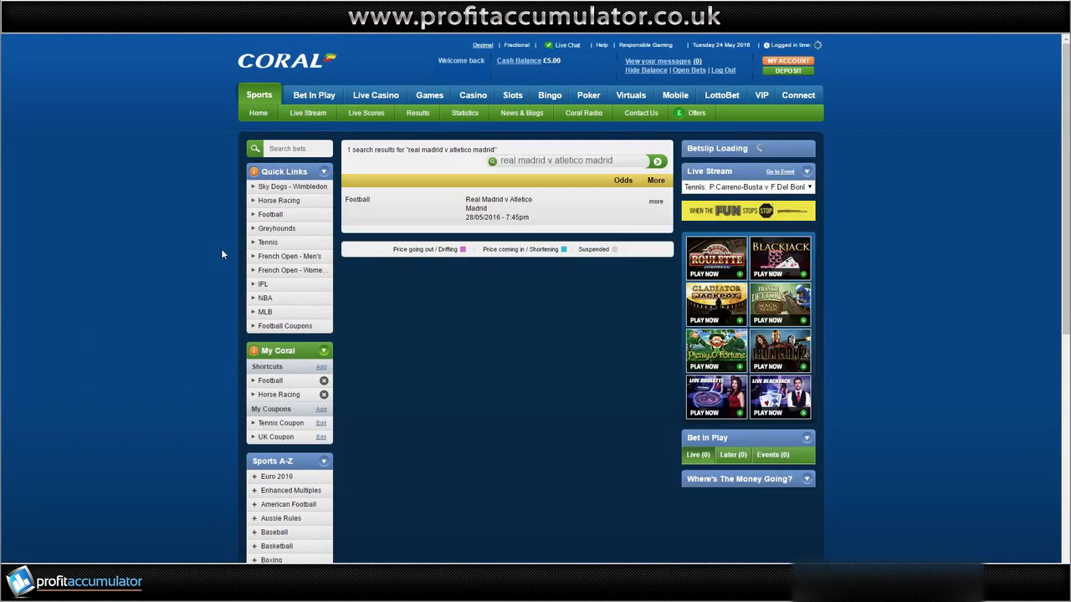
{"action": "left_click", "coordinate": [445, 235]}
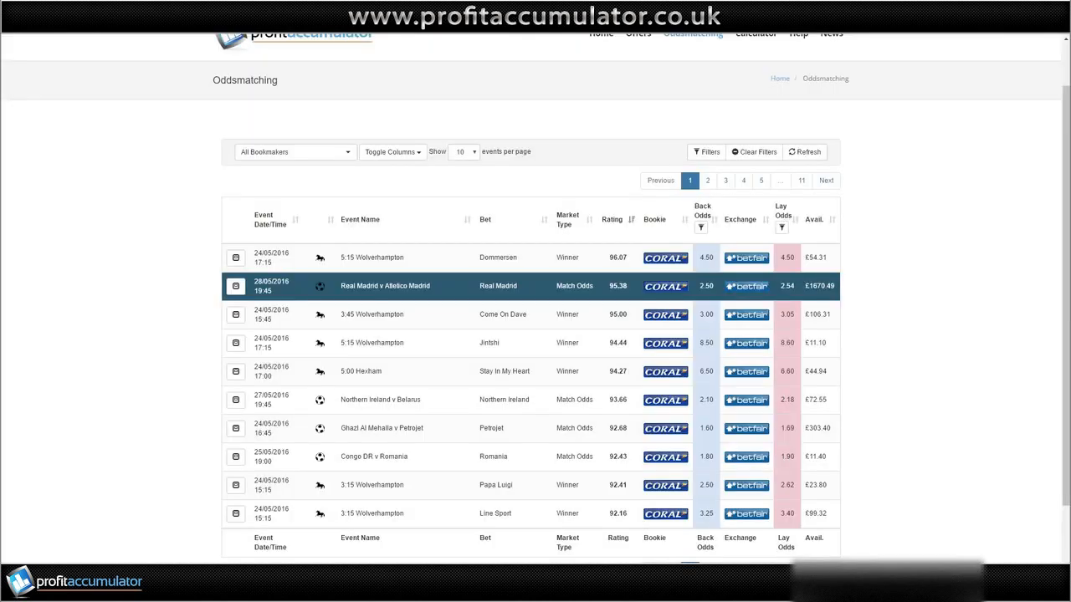
Step: In the Profit Accumulator calculator, work out a normal bet with back stake £5, back odds 2.5 and lay odds 2.54
{"action": "scroll", "coordinate": [660, 126], "scroll_direction": "up", "scroll_amount": 1}
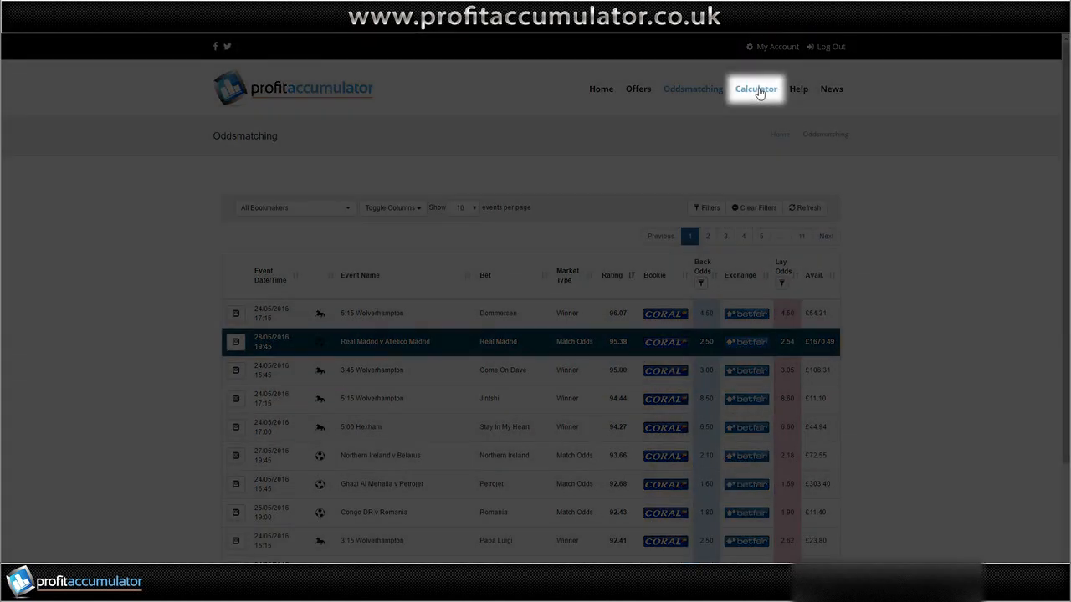
{"action": "left_click", "coordinate": [758, 92]}
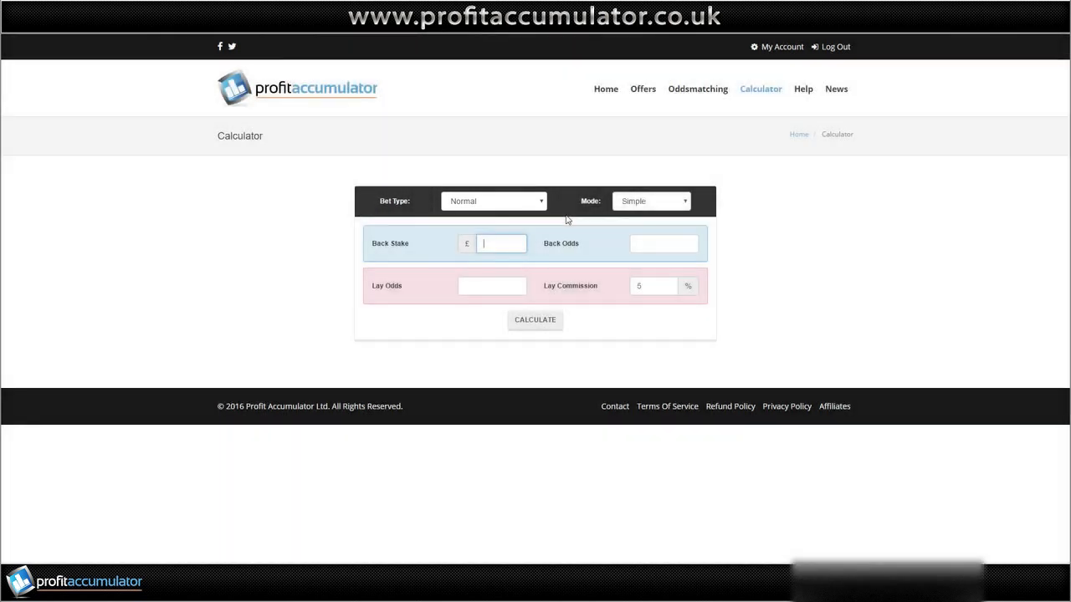
{"action": "type", "text": "5"}
{"action": "key", "text": "Tab"}
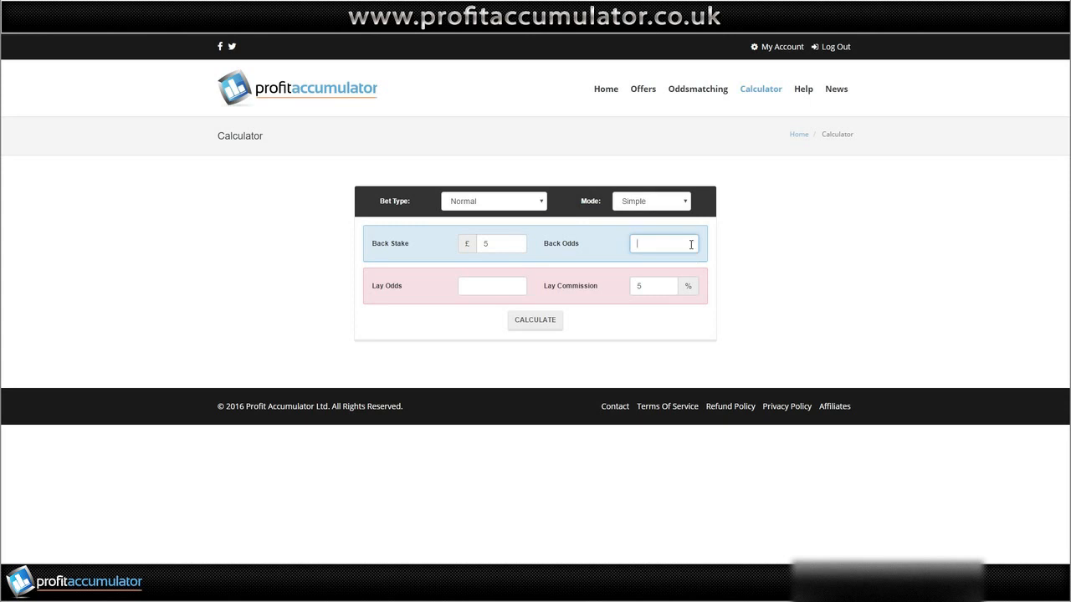
{"action": "type", "text": "2.5"}
{"action": "left_click", "coordinate": [482, 286]}
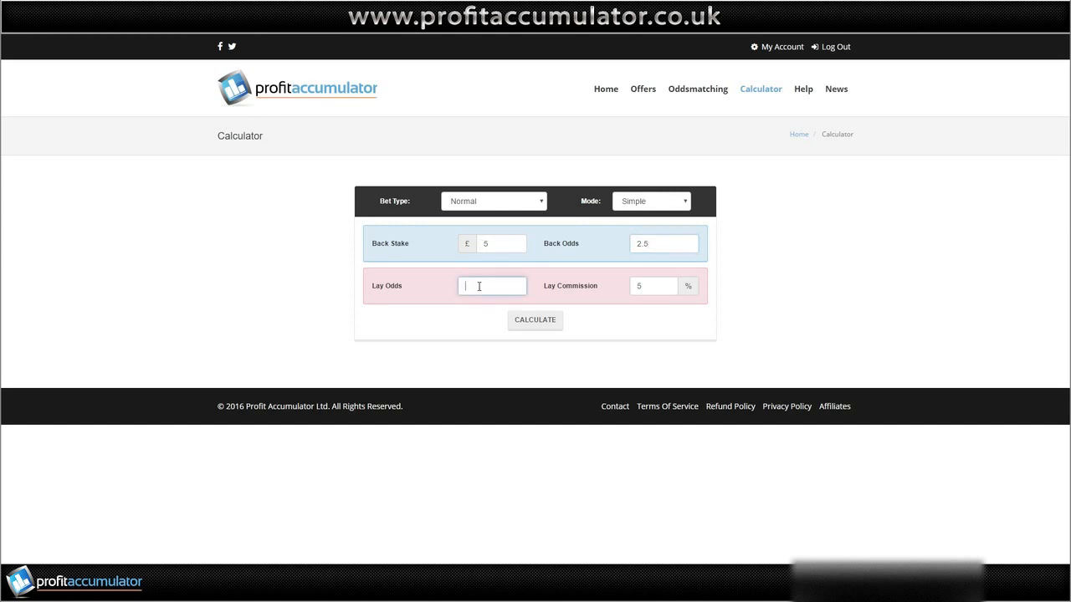
{"action": "type", "text": "2.54"}
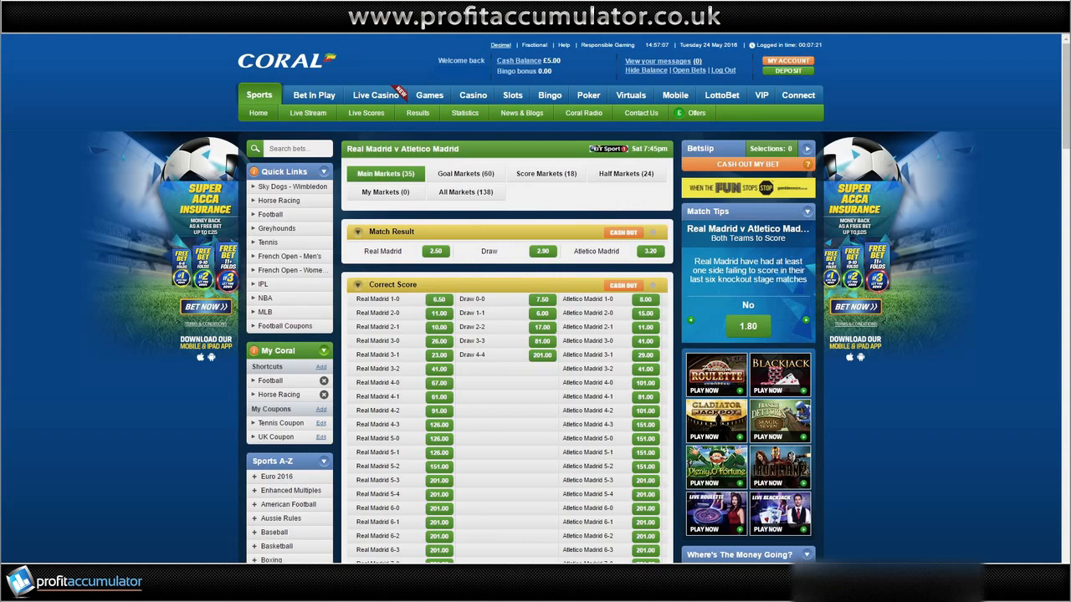
Step: On Coral, place a £5 bet on Real Madrid in the Match Result market at odds of 2.50
{"action": "left_click", "coordinate": [434, 251]}
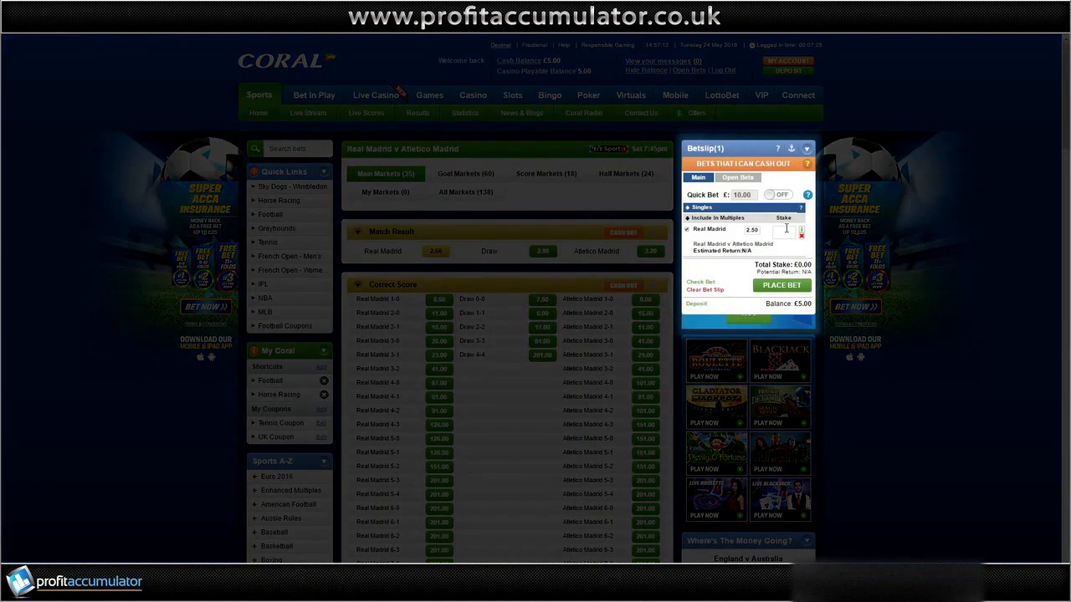
{"action": "type", "text": "5"}
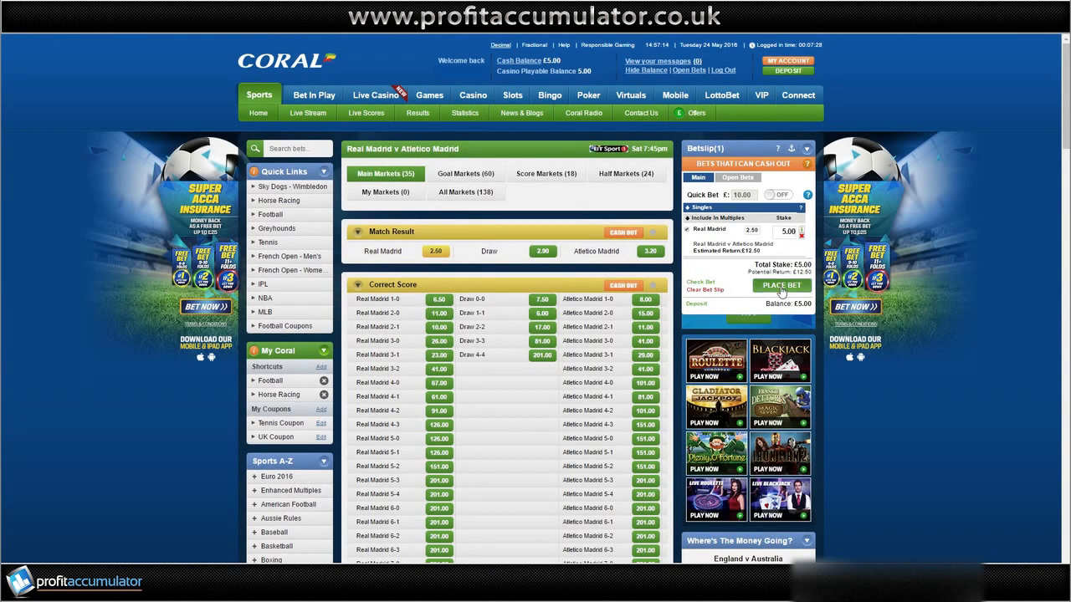
{"action": "left_click", "coordinate": [781, 286]}
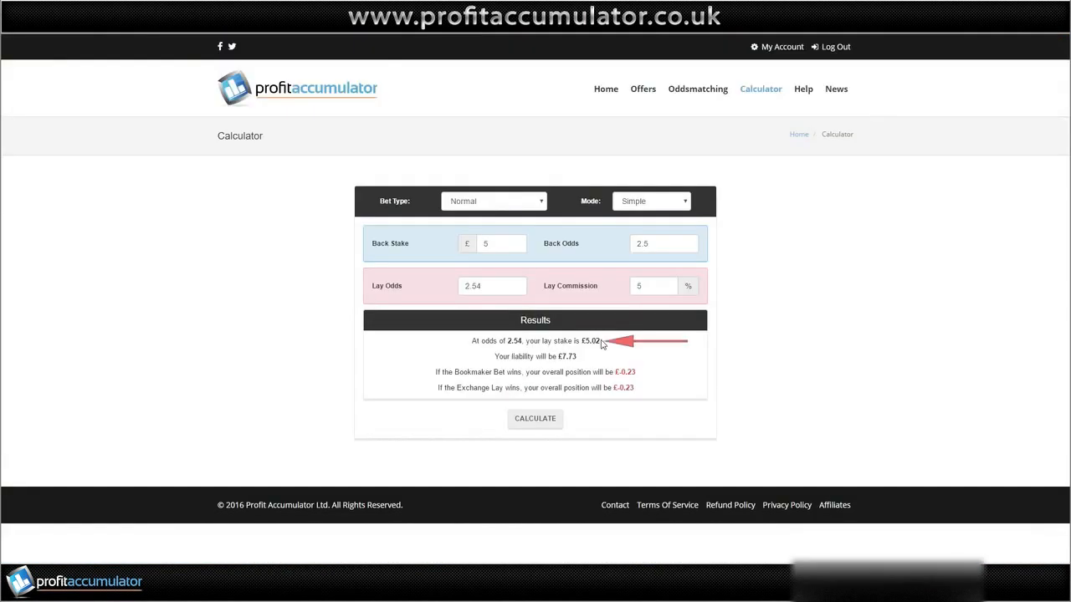
Step: Take the calculated lay stake and place a £5.02 lay bet on Real Madrid at 2.54 on Betfair, confirming it
{"action": "left_click_drag", "start_coordinate": [601, 341], "coordinate": [583, 341]}
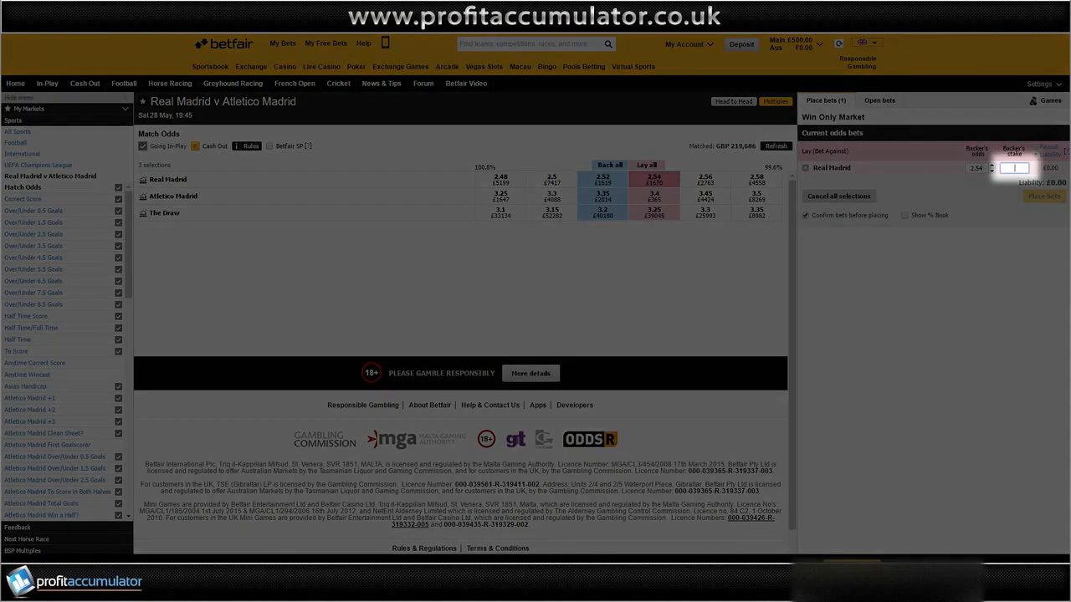
{"action": "type", "text": "5.02"}
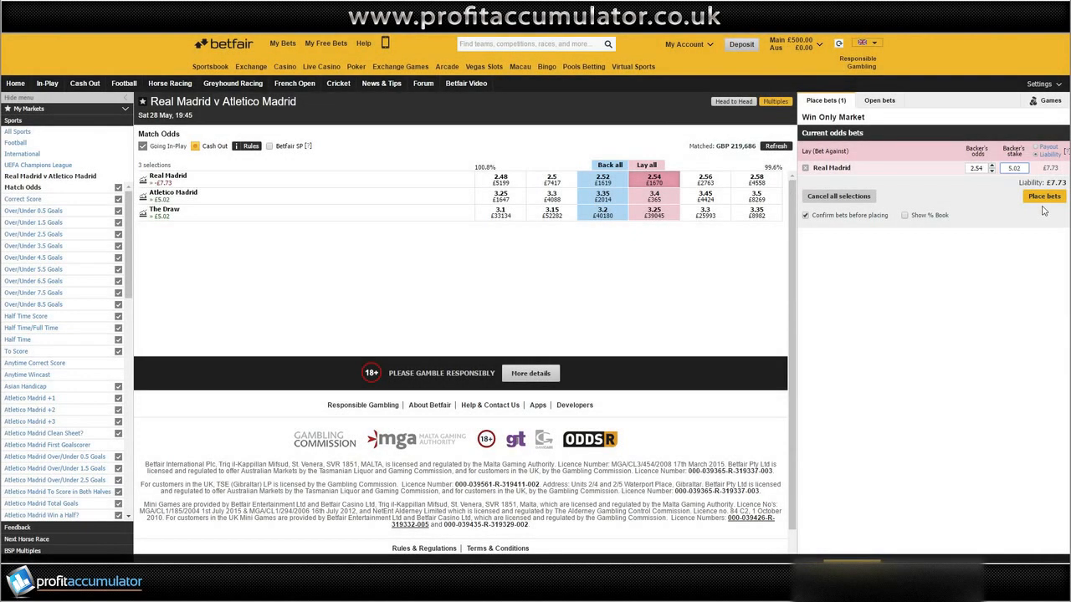
{"action": "left_click", "coordinate": [1043, 197]}
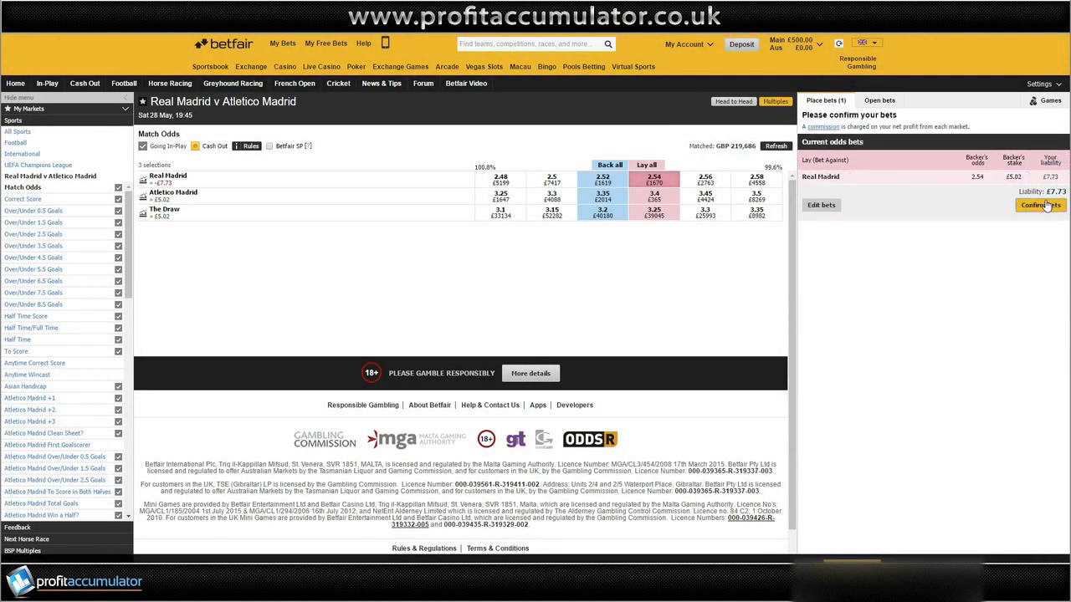
{"action": "left_click", "coordinate": [1044, 209]}
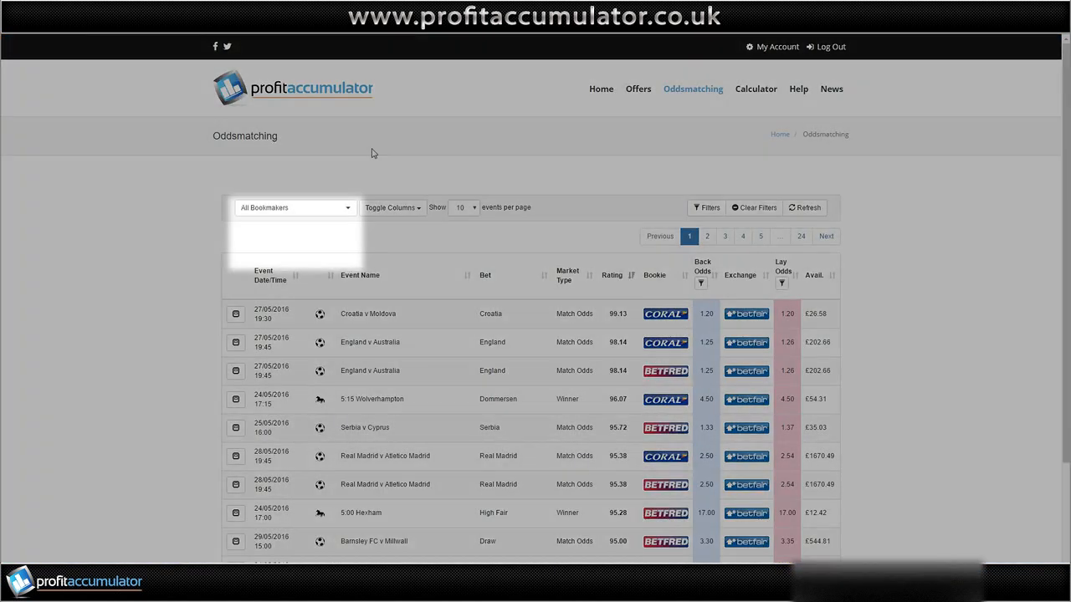
Step: On the Profit Accumulator oddsmatching page, filter the list to Coral and set the minimum odds to 4
{"action": "left_click", "coordinate": [303, 207]}
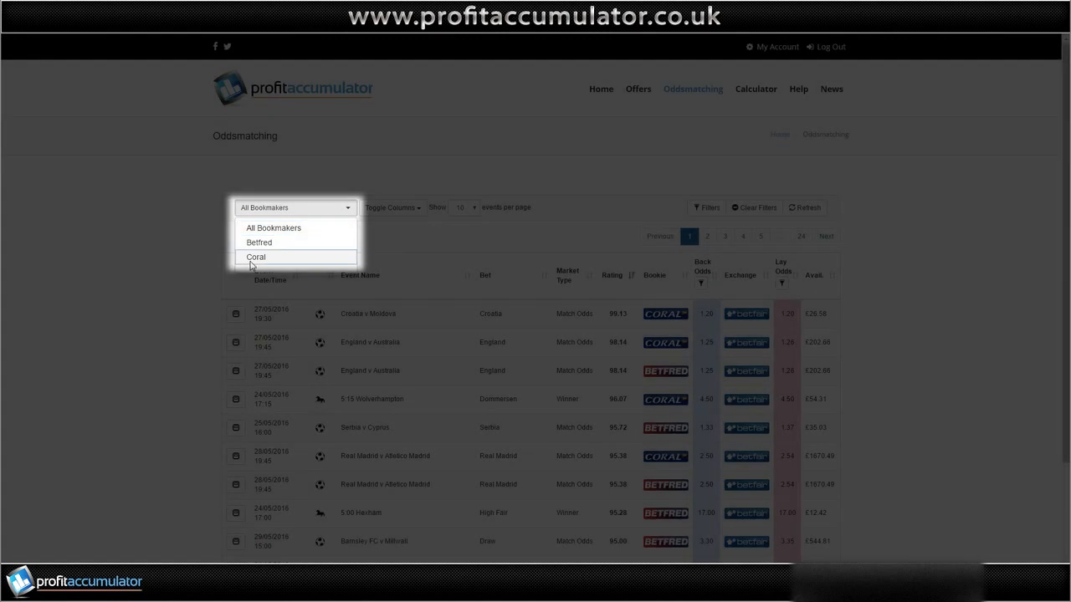
{"action": "left_click", "coordinate": [253, 258]}
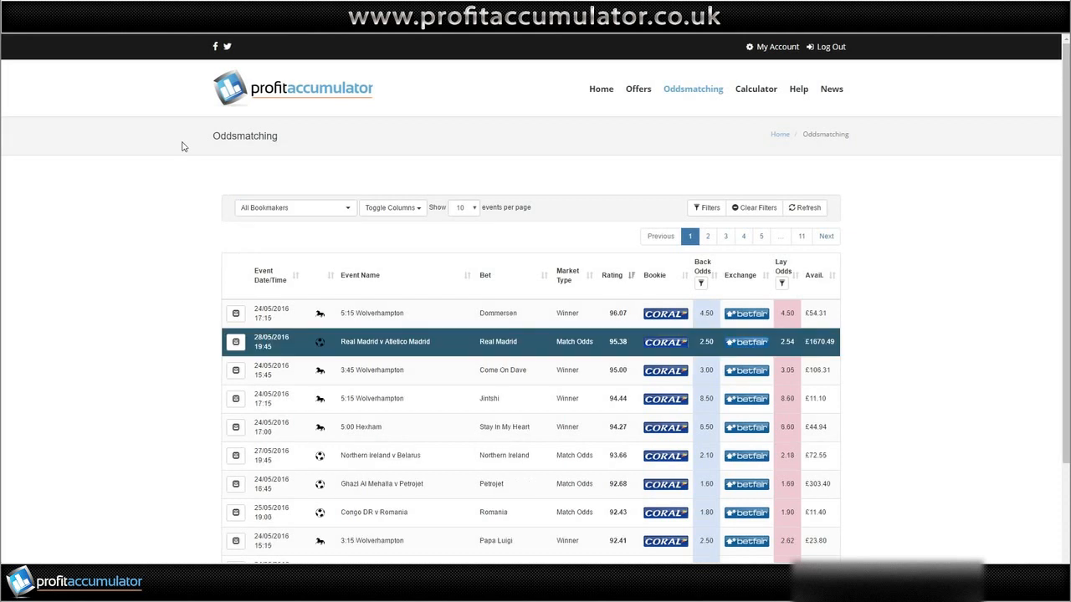
{"action": "left_click", "coordinate": [707, 208]}
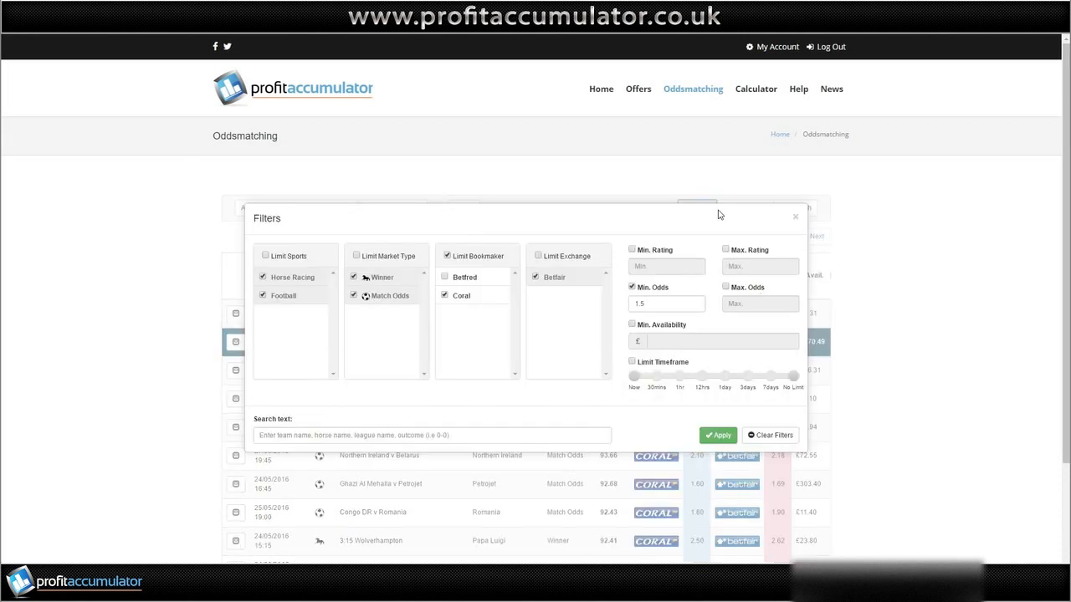
{"action": "double_click", "coordinate": [649, 303]}
{"action": "type", "text": "4"}
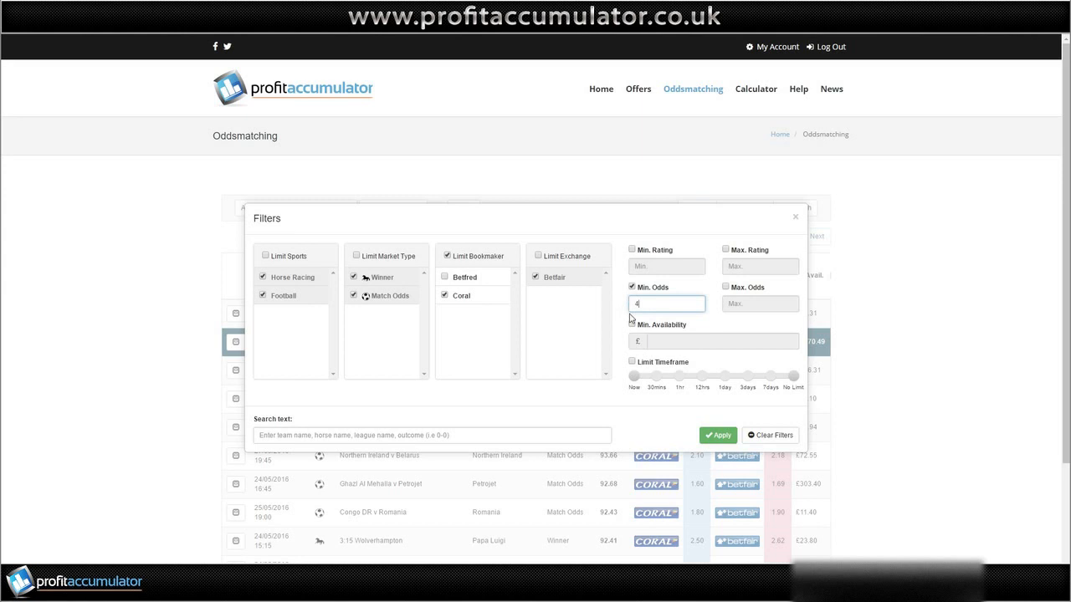
{"action": "left_click", "coordinate": [713, 435]}
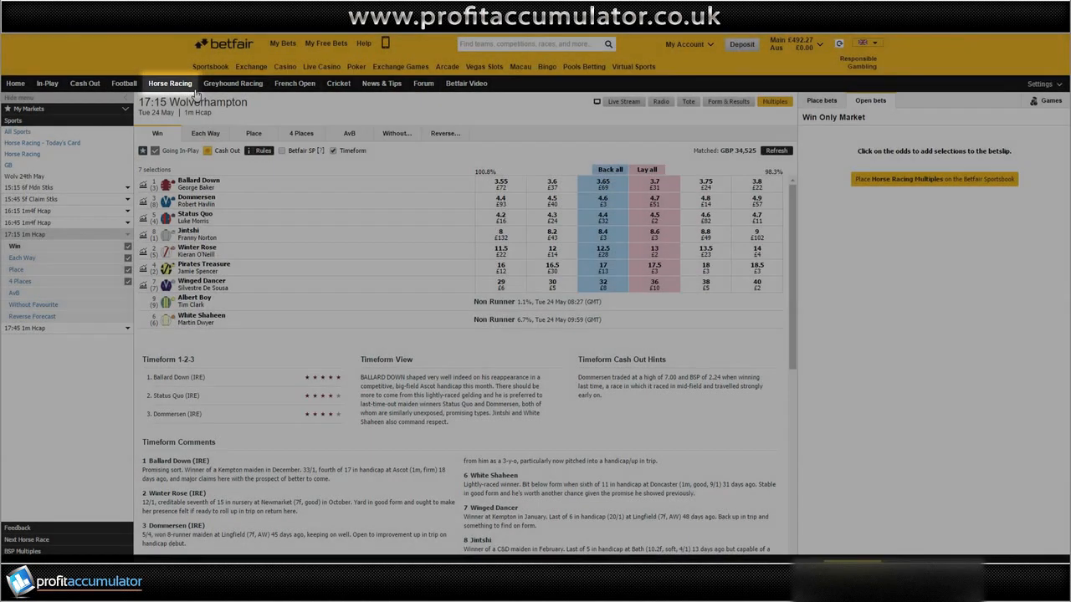
Step: Open the 17:15 Wolverhampton horse race on Betfair and the matching 5:15 W'hampton race on Coral
{"action": "left_click", "coordinate": [191, 87]}
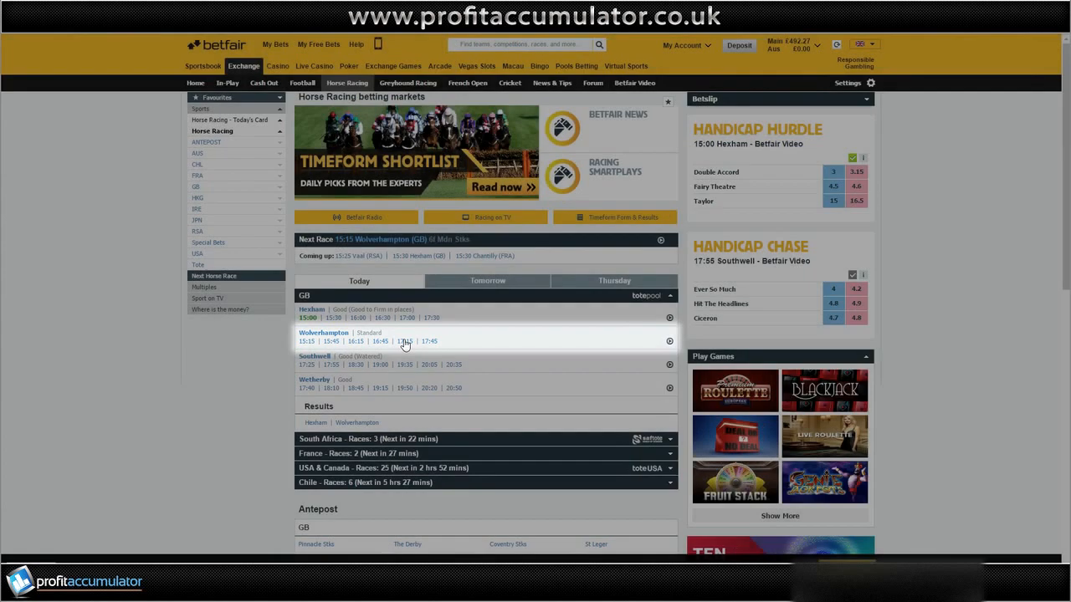
{"action": "left_click", "coordinate": [404, 341]}
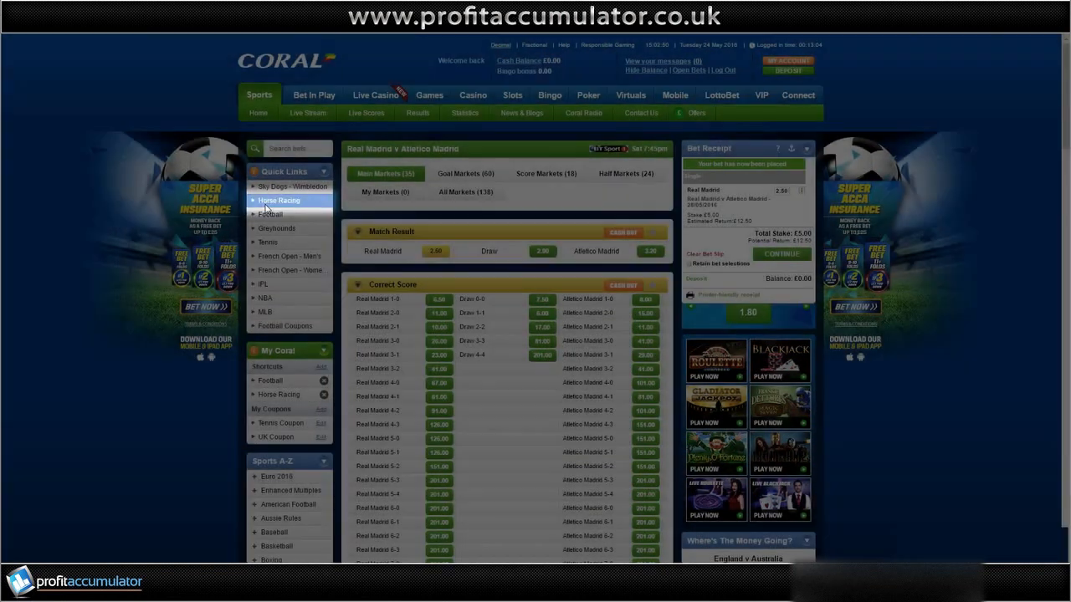
{"action": "left_click", "coordinate": [264, 204]}
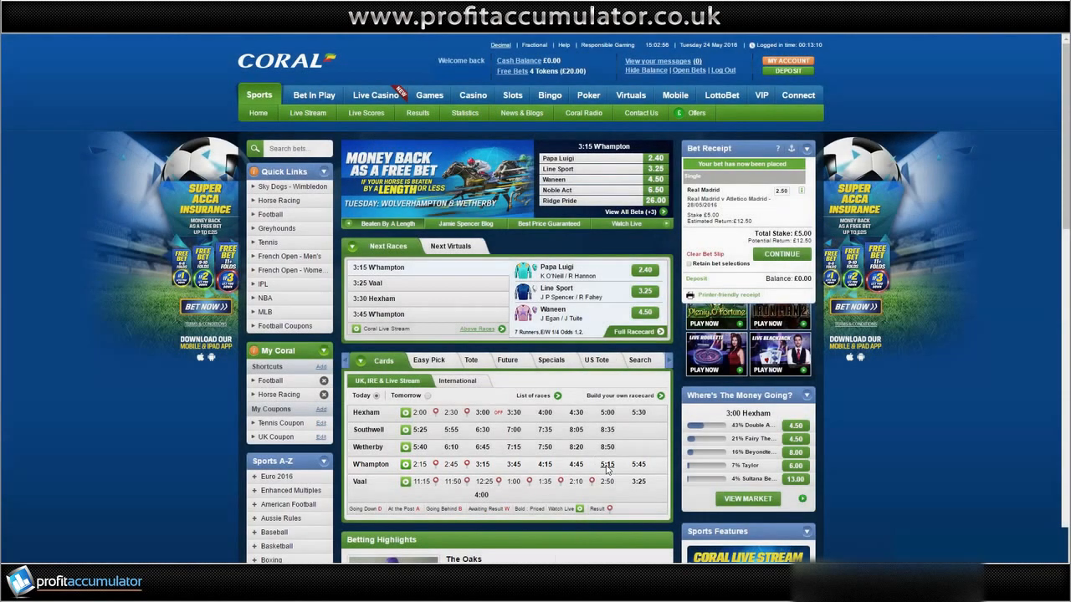
{"action": "left_click", "coordinate": [606, 464]}
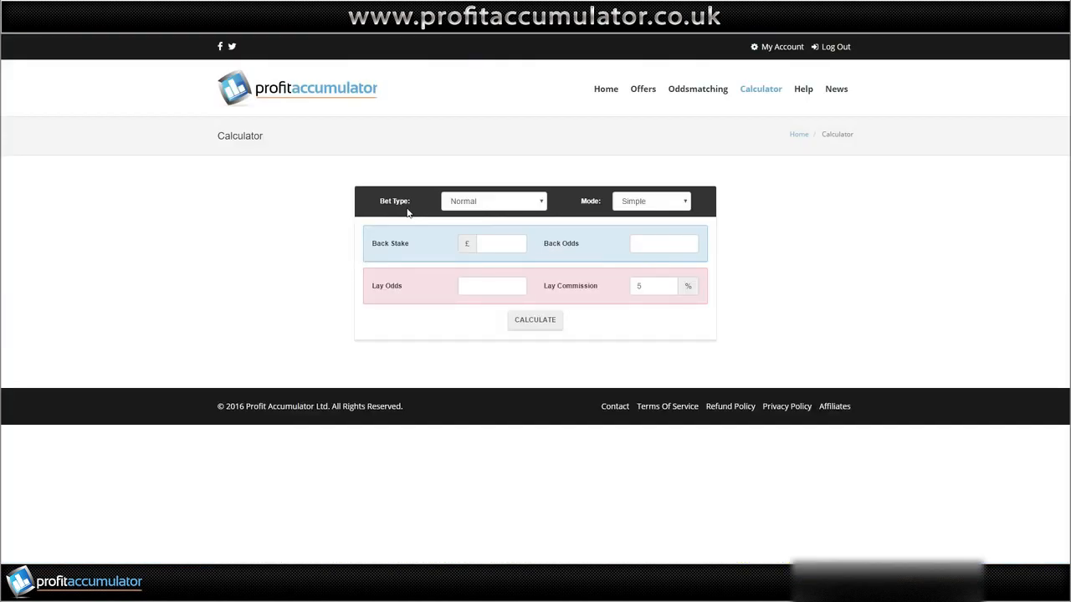
Step: In the Profit Accumulator calculator, work out a Free Bet (SNR) with back stake £20, back odds 4.5 and lay odds 4.7
{"action": "left_click", "coordinate": [450, 205]}
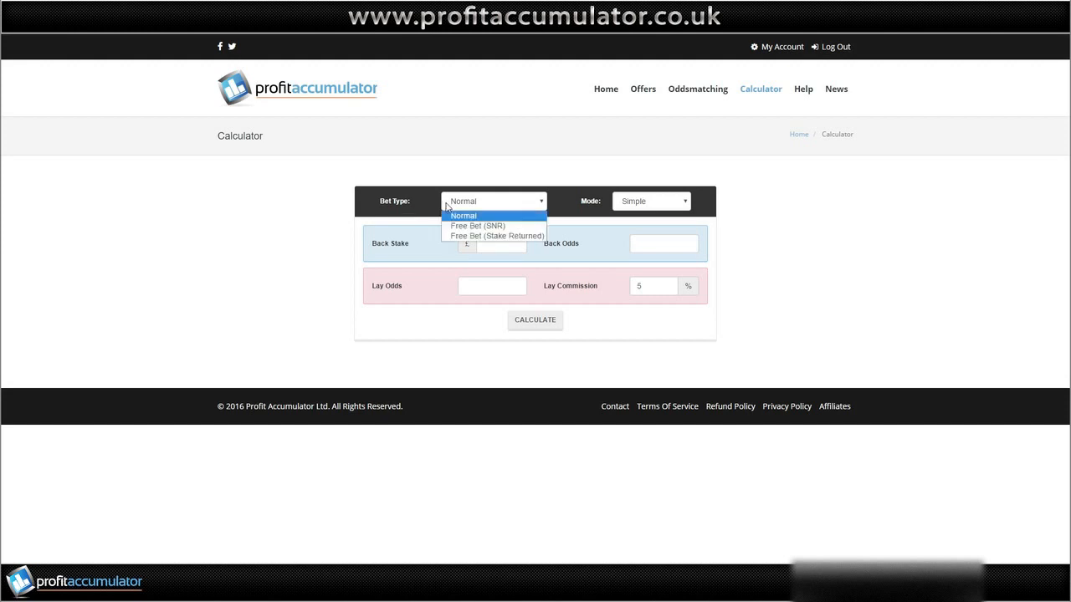
{"action": "left_click", "coordinate": [482, 222]}
{"action": "left_click", "coordinate": [495, 240]}
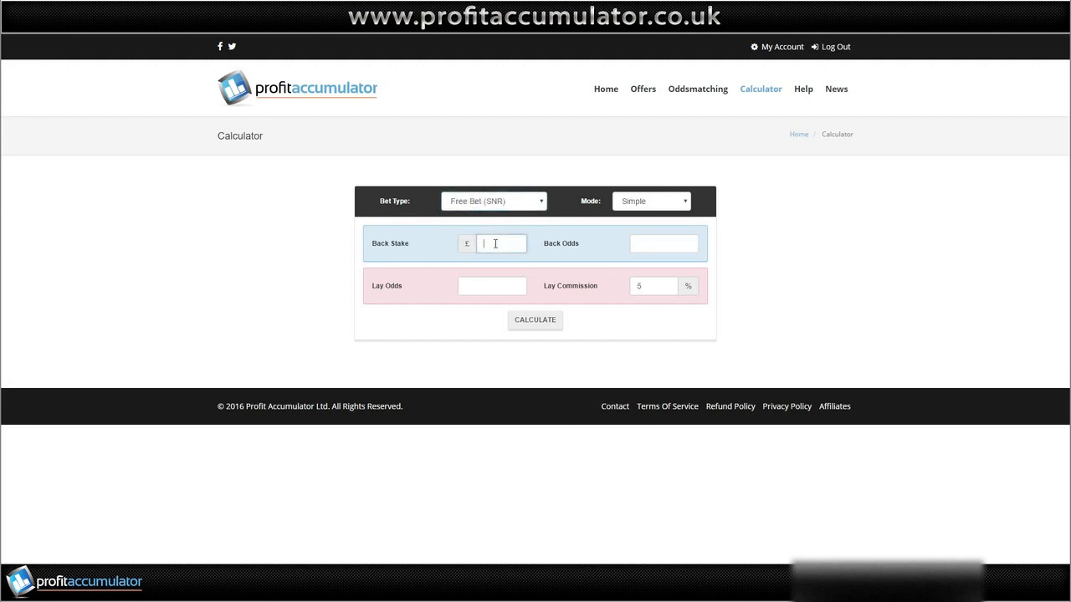
{"action": "type", "text": "20"}
{"action": "key", "text": "Tab"}
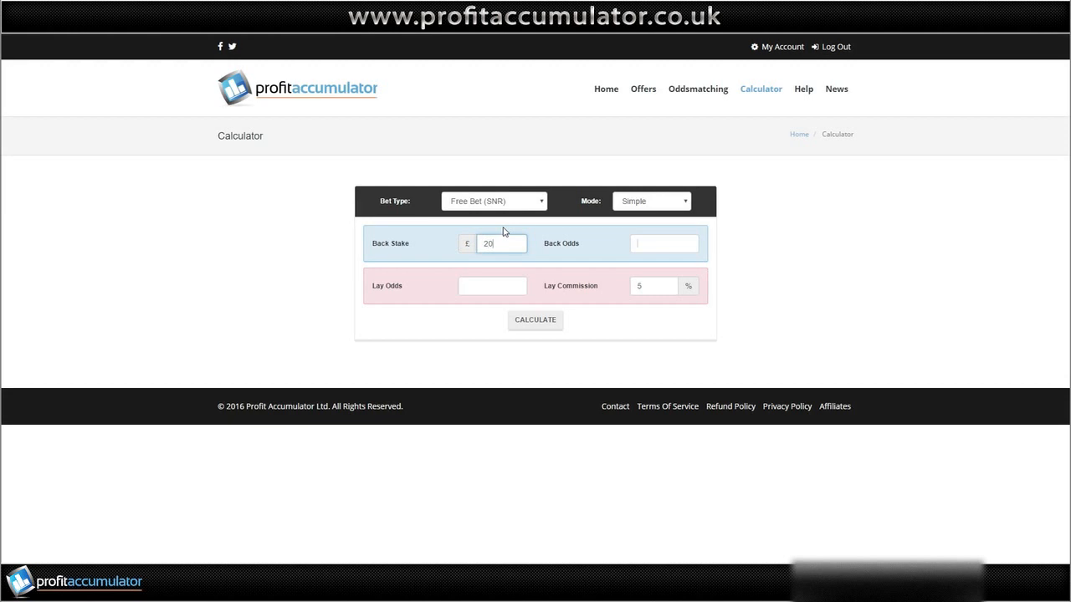
{"action": "type", "text": "4.5"}
{"action": "key", "text": "Tab"}
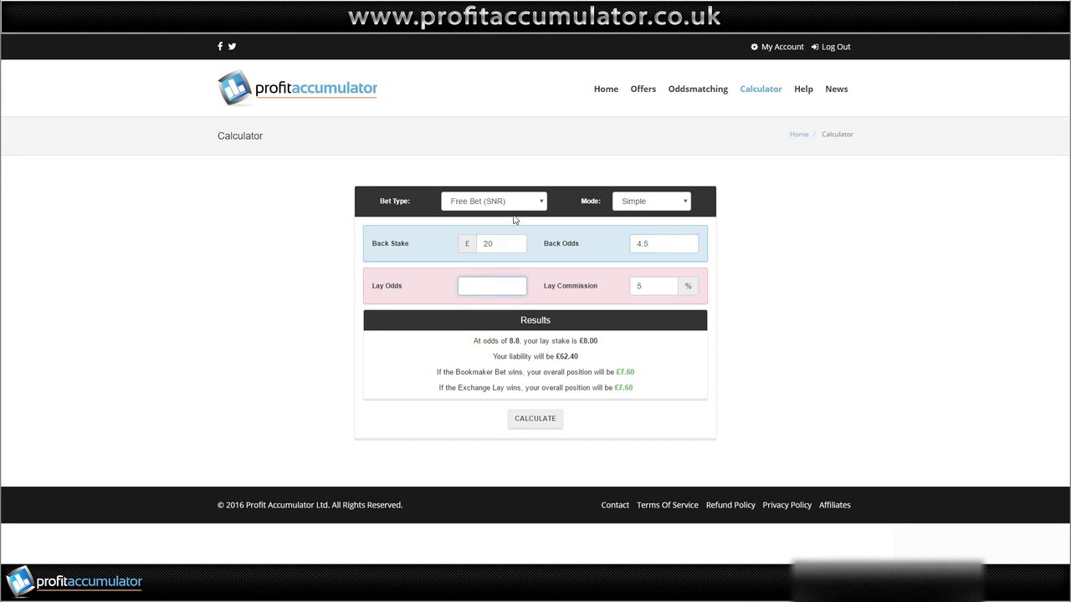
{"action": "type", "text": "4.7"}
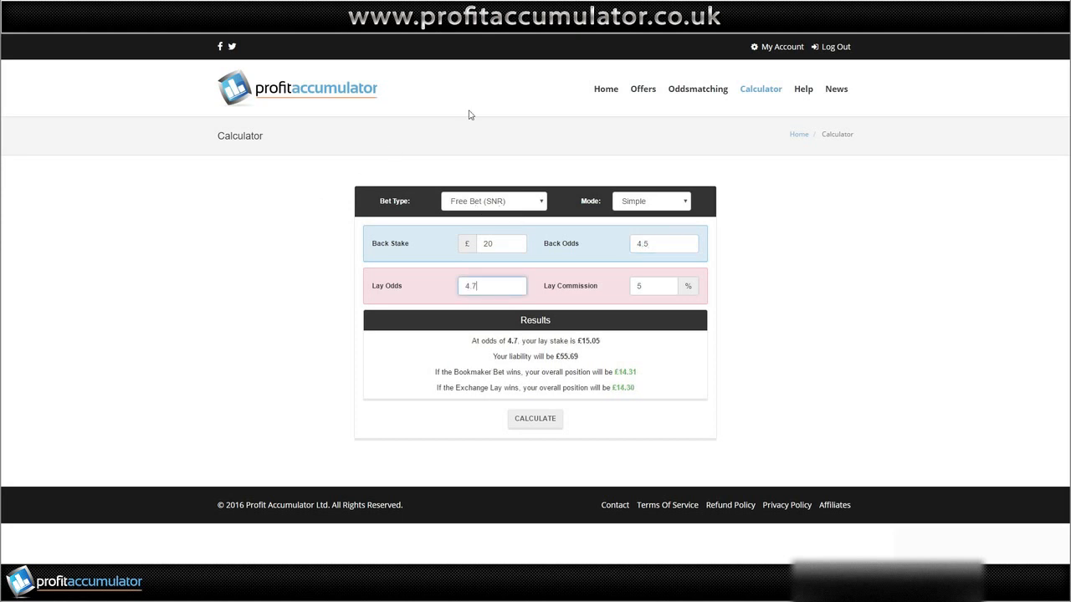
Step: On Coral, back Dommersen at 4.50 in the 5:15 W'hampton race with a £5.00 free bet, entering a stake of 5, and place it
{"action": "left_click", "coordinate": [630, 169]}
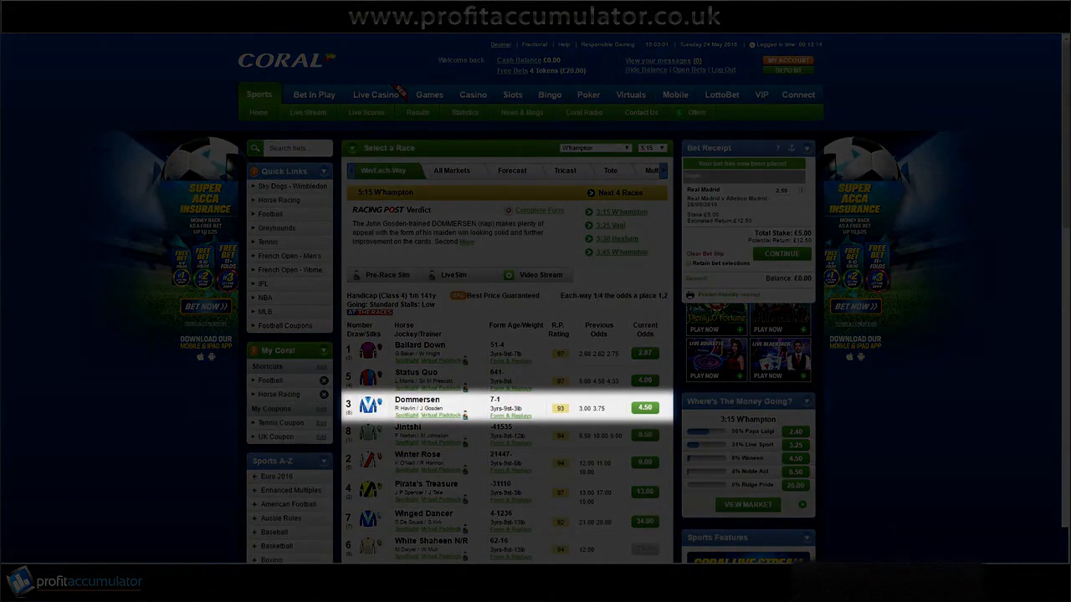
{"action": "left_click", "coordinate": [644, 408]}
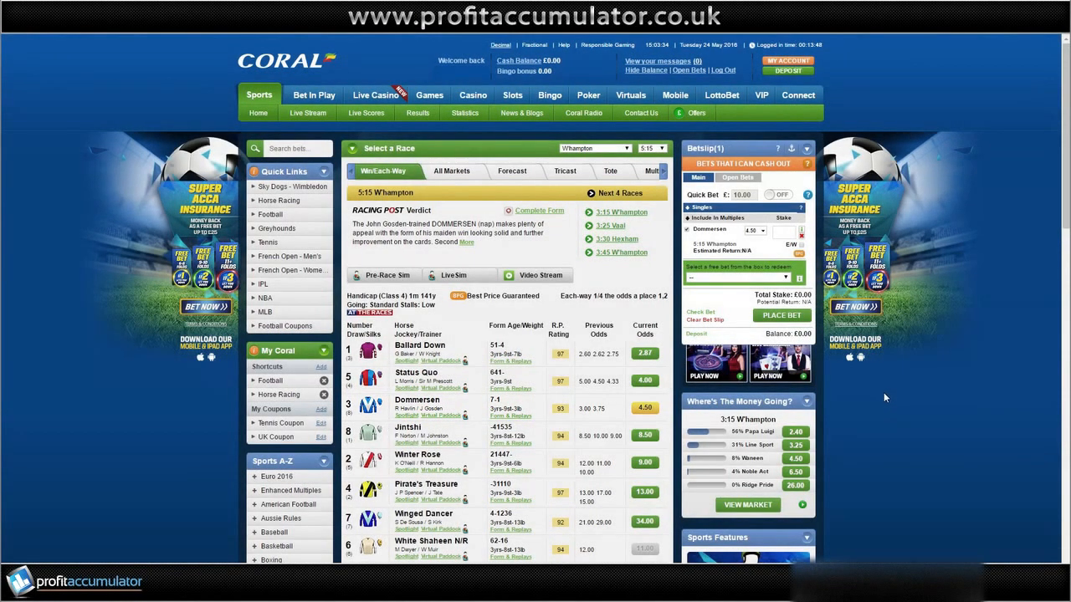
{"action": "left_click", "coordinate": [725, 278]}
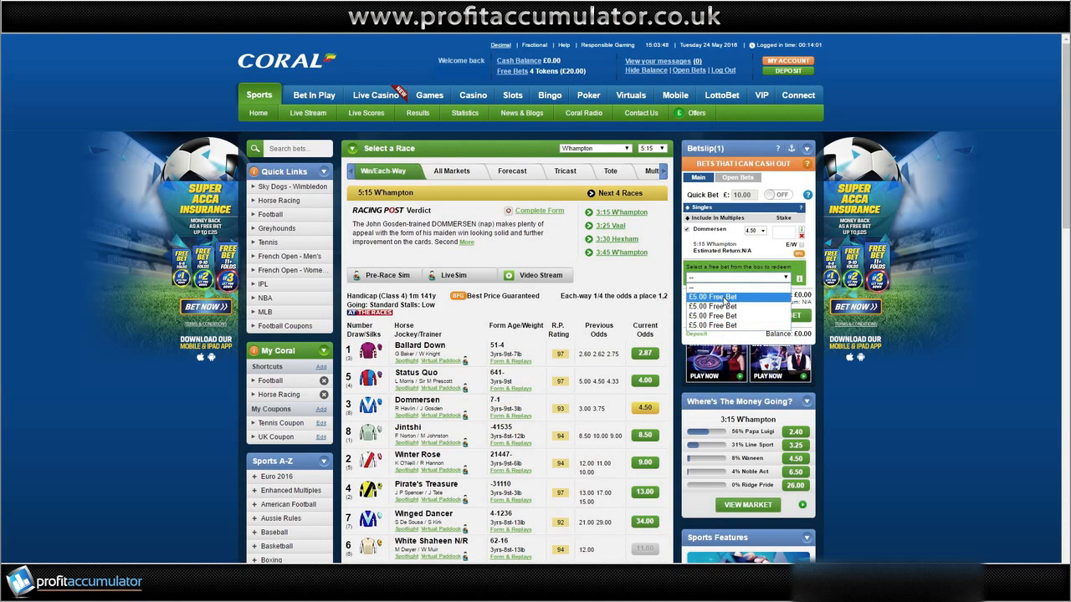
{"action": "left_click", "coordinate": [723, 298]}
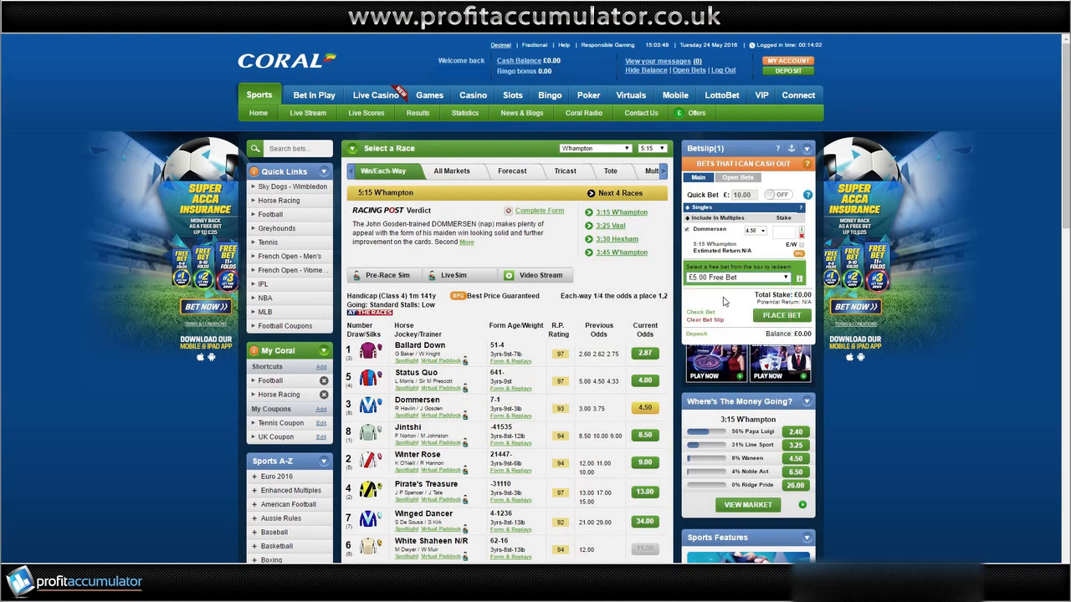
{"action": "left_click", "coordinate": [790, 232]}
{"action": "type", "text": "5"}
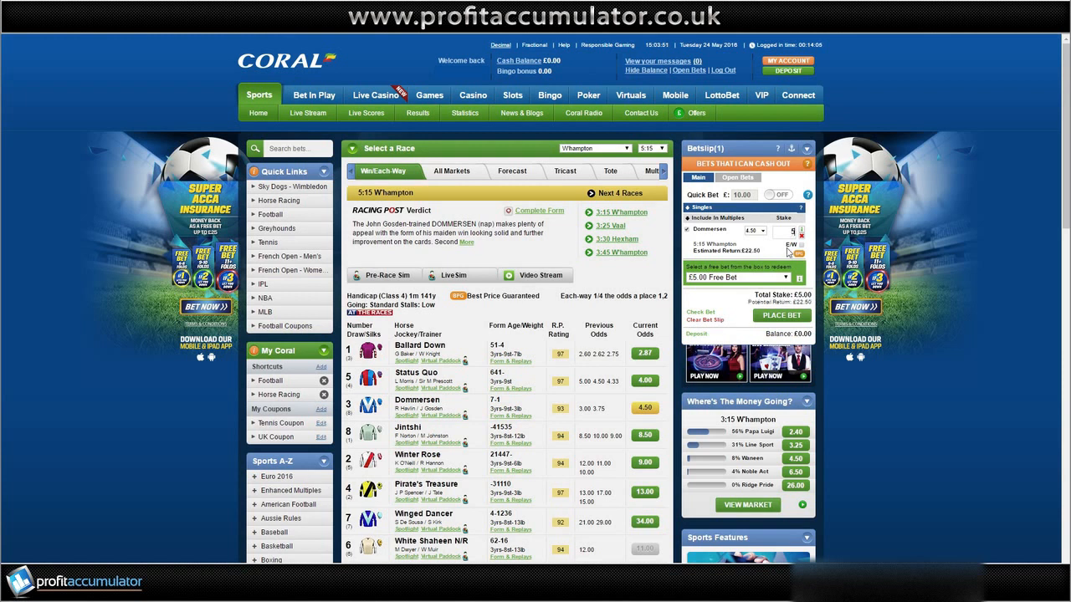
{"action": "left_click", "coordinate": [780, 315]}
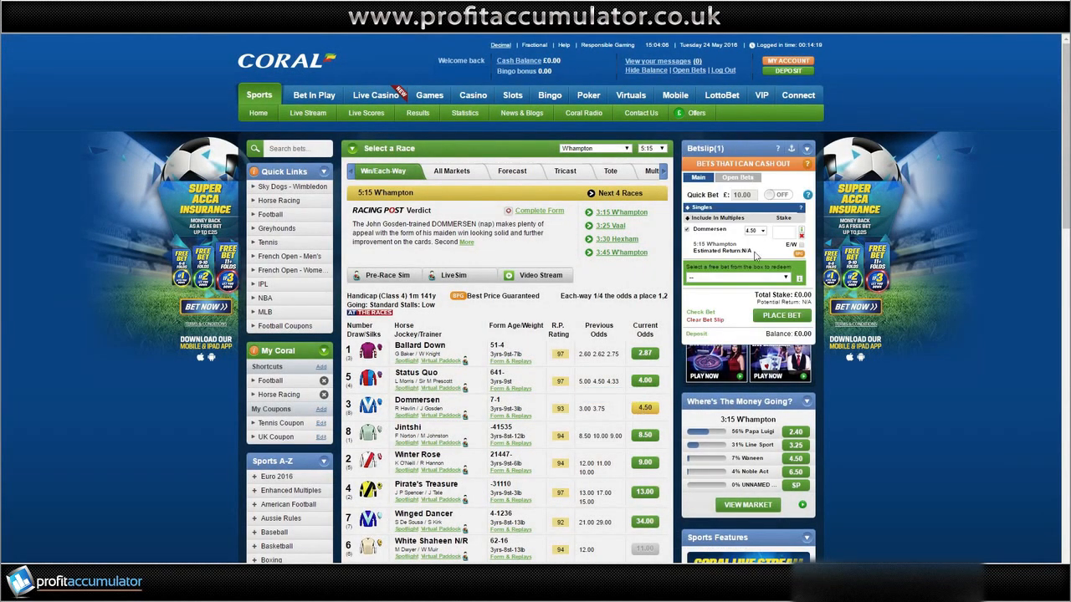
Step: Place a second £5.00 free bet on Dommersen at 4.50, with the stake set to 5
{"action": "left_click", "coordinate": [780, 232]}
{"action": "type", "text": "5"}
{"action": "left_click", "coordinate": [738, 277]}
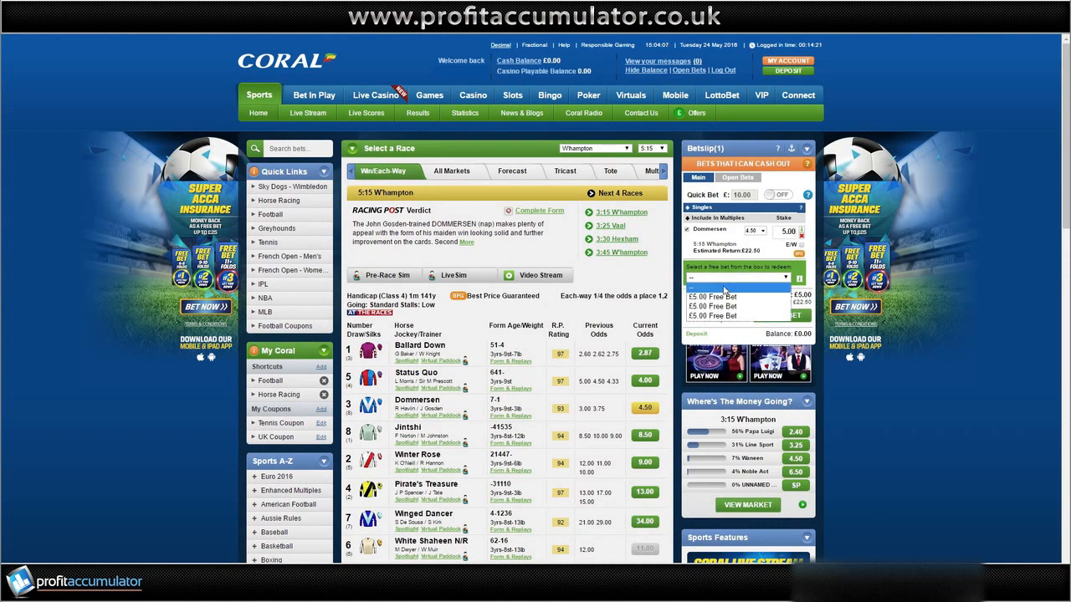
{"action": "left_click", "coordinate": [720, 297]}
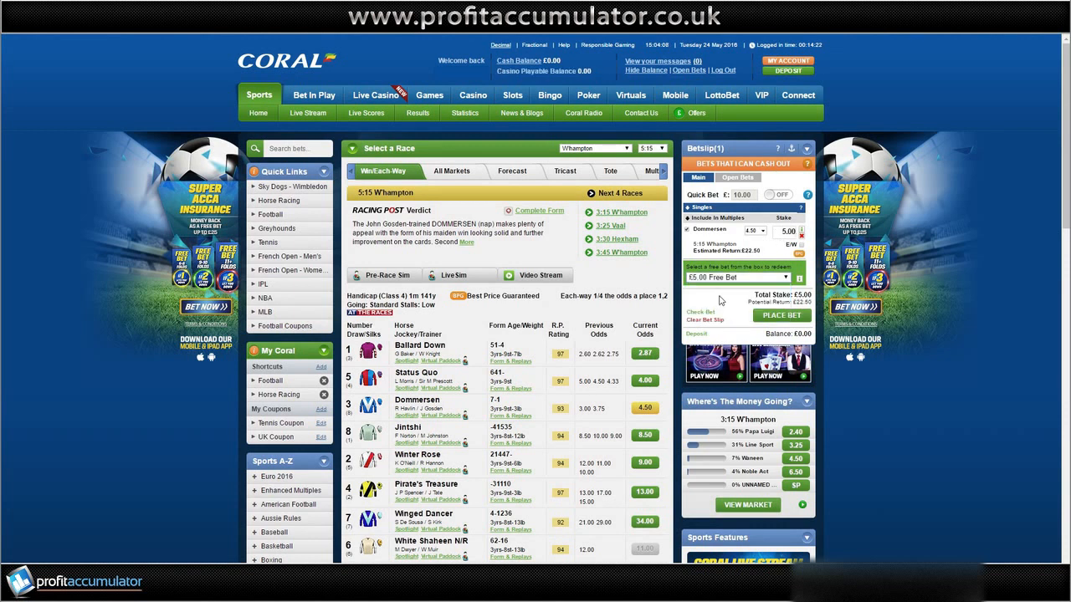
{"action": "left_click", "coordinate": [780, 317]}
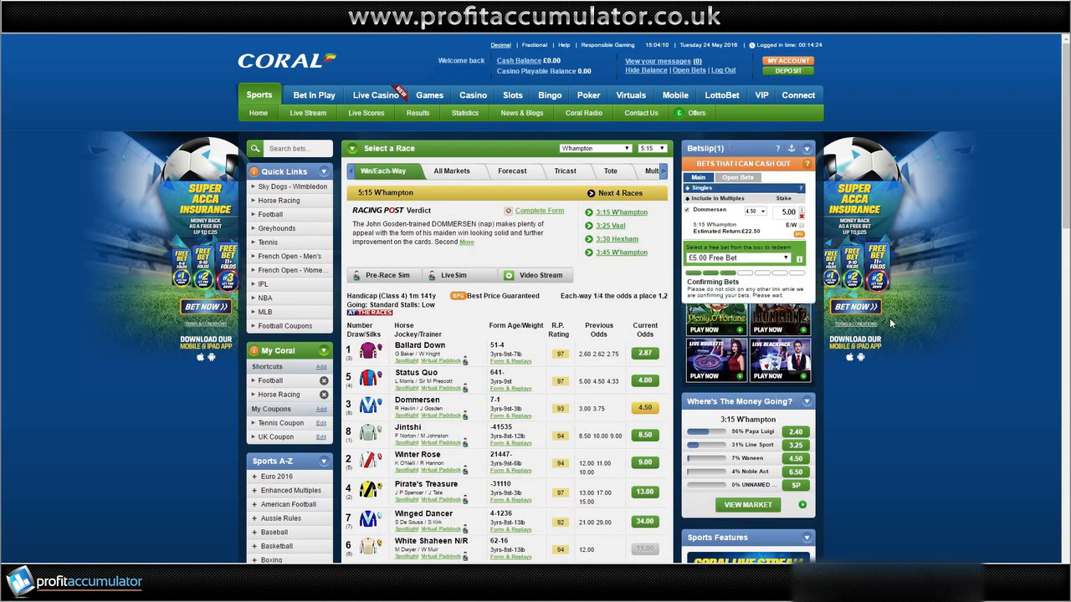
Step: Add Dommersen at 4.50 to the betslip again, place another £5.00 free bet on it, and continue past the bet receipt
{"action": "left_click", "coordinate": [782, 248]}
{"action": "left_click", "coordinate": [645, 408]}
{"action": "left_click", "coordinate": [736, 278]}
{"action": "left_click", "coordinate": [728, 297]}
{"action": "left_click", "coordinate": [782, 315]}
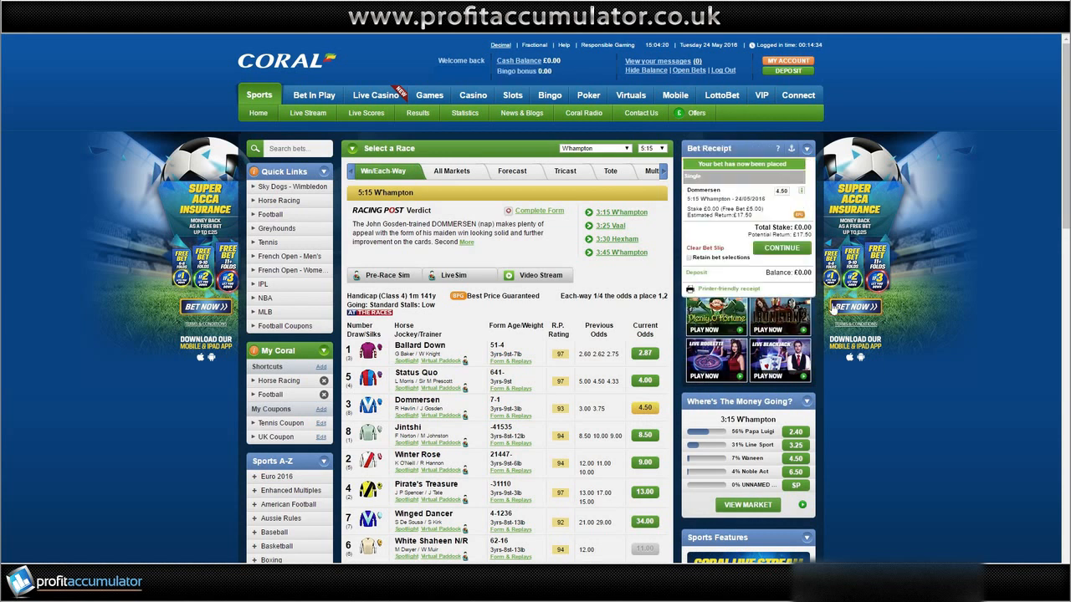
{"action": "left_click", "coordinate": [793, 251]}
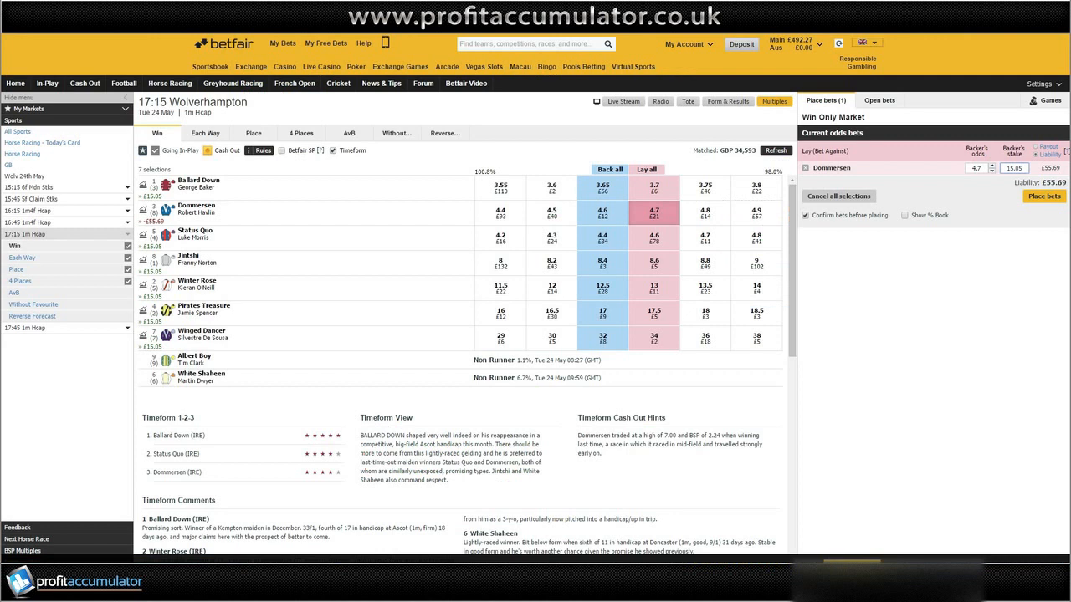
Step: On Betfair, place and confirm the £15.05 lay bet on Dommersen at 4.7 in the 17:15 Wolverhampton race
{"action": "left_click", "coordinate": [1037, 197]}
{"action": "left_click", "coordinate": [1044, 206]}
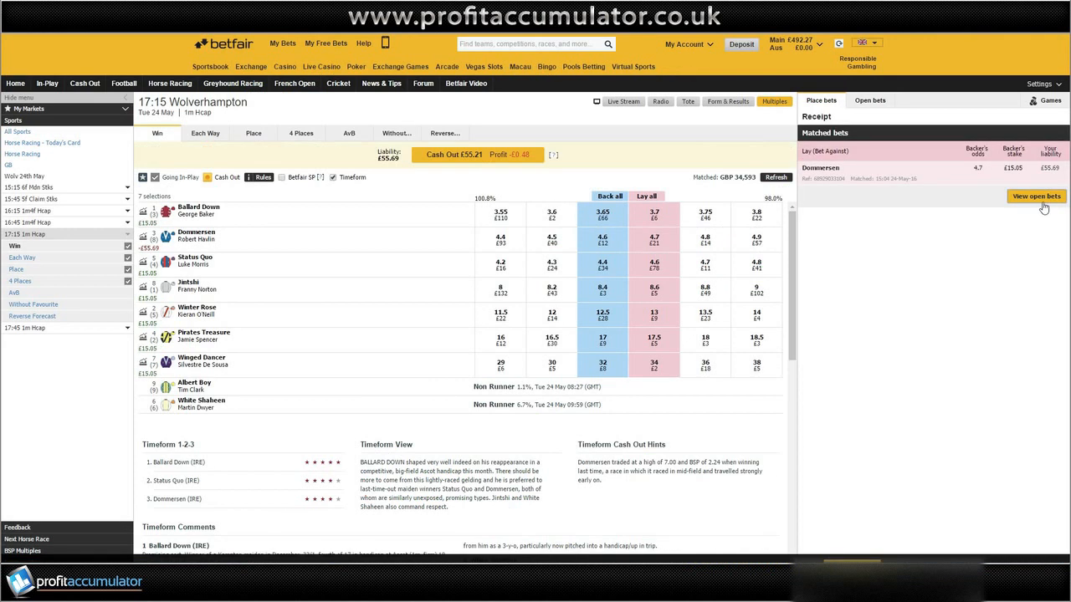